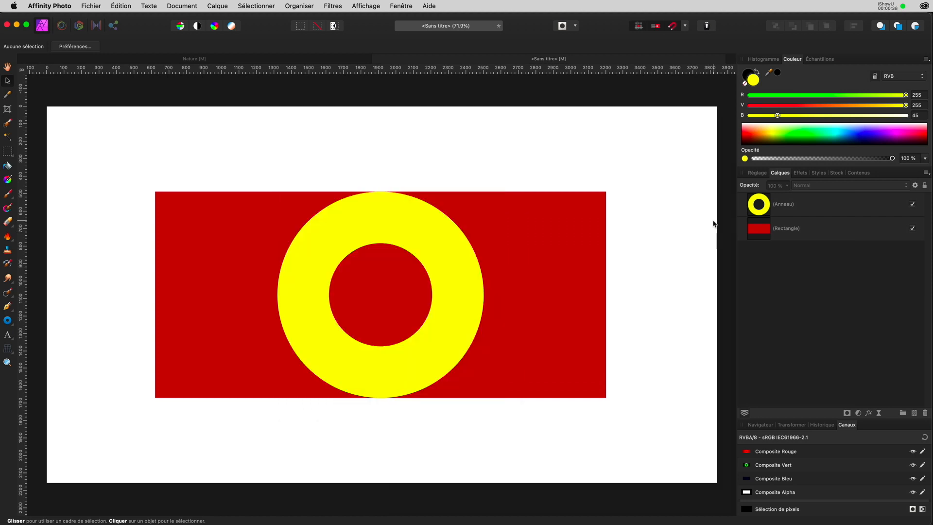
Step: Clip the yellow Anneau layer inside the red Rectangle layer
{"action": "left_click", "coordinate": [760, 233]}
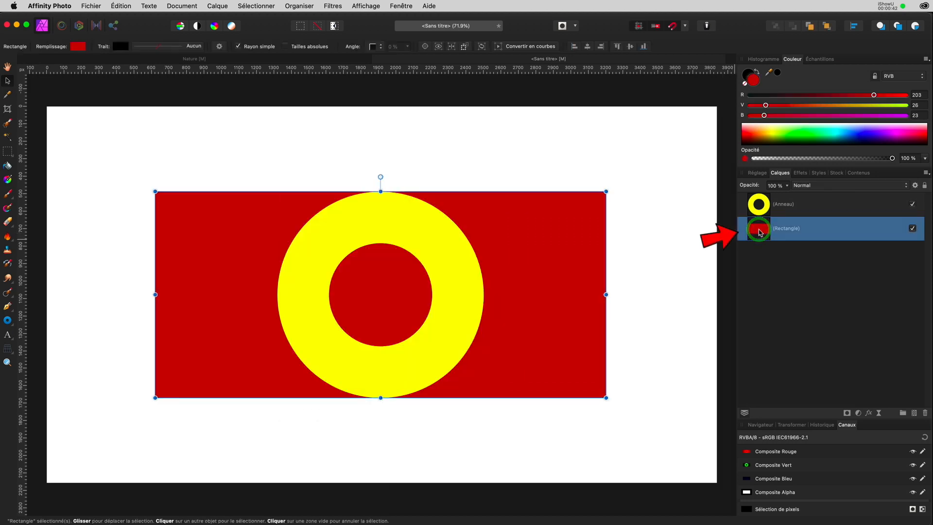
{"action": "left_click", "coordinate": [760, 207]}
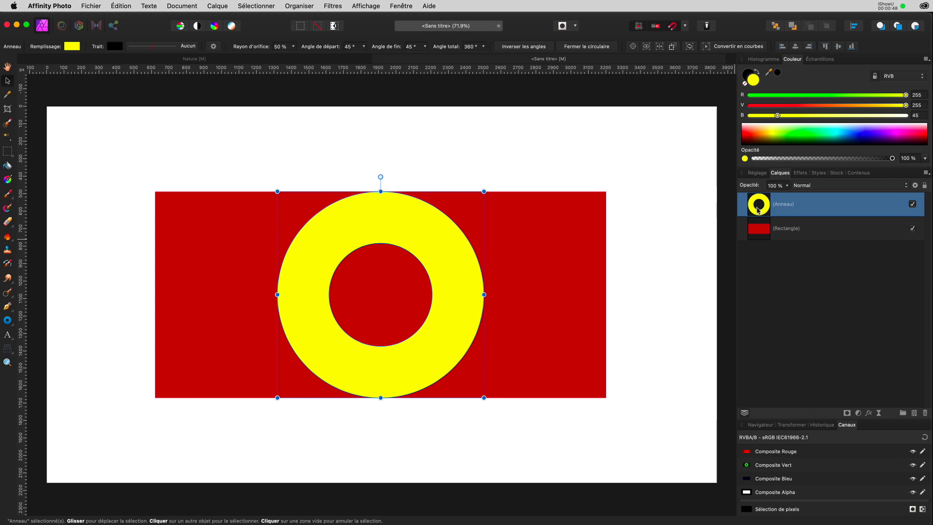
{"action": "left_click", "coordinate": [759, 232]}
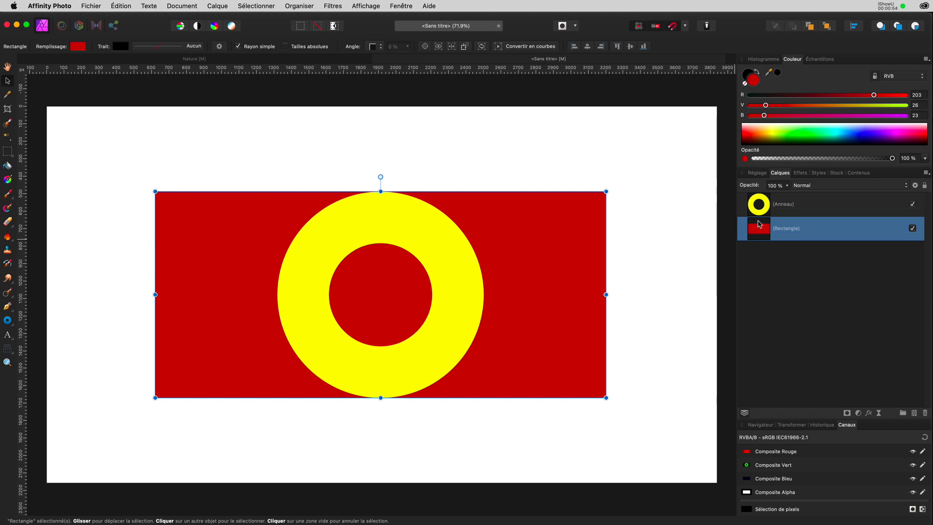
{"action": "left_click", "coordinate": [760, 212]}
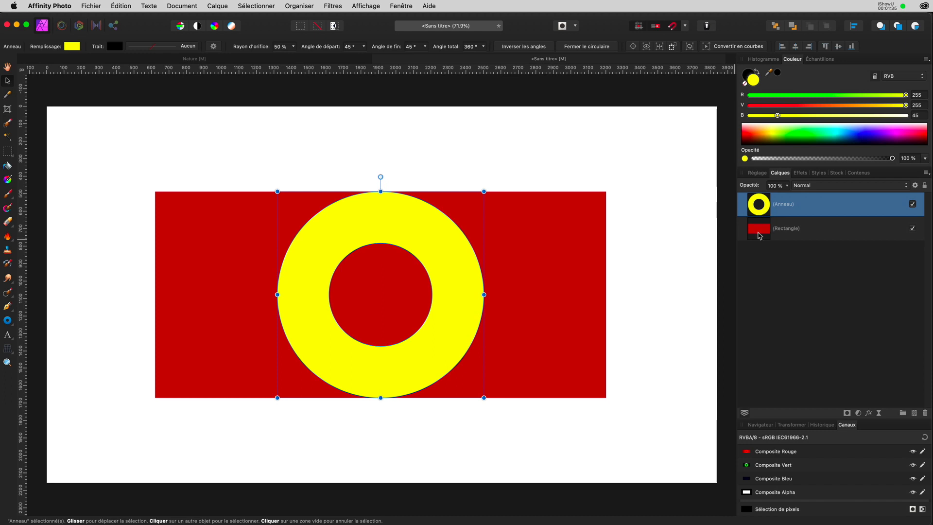
{"action": "left_click", "coordinate": [761, 206]}
{"action": "mouse_move", "coordinate": [761, 206]}
{"action": "left_mouse_down"}
{"action": "mouse_move", "coordinate": [772, 244]}
{"action": "mouse_move", "coordinate": [770, 224]}
{"action": "mouse_move", "coordinate": [783, 240]}
{"action": "mouse_move", "coordinate": [816, 237]}
{"action": "left_mouse_up"}
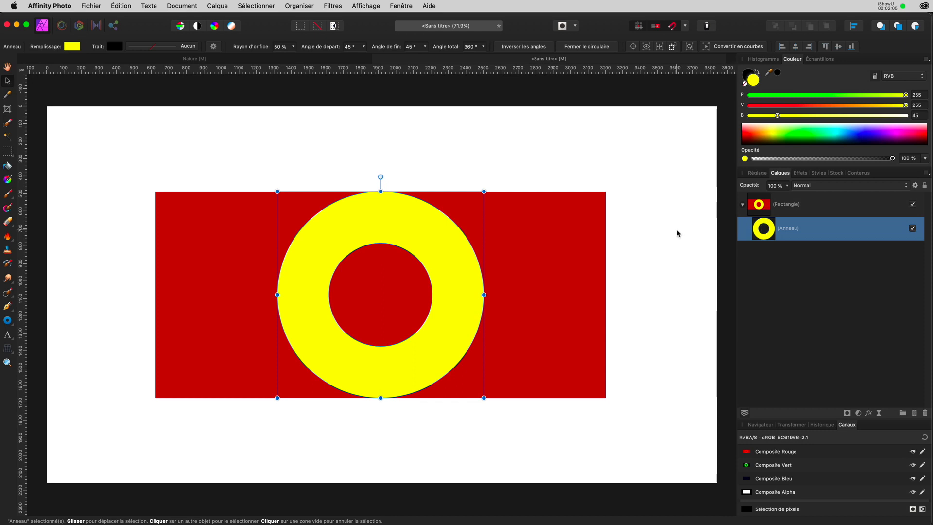
Step: Move the clipped ring past the rectangle's top edge, then past its left edge, vertically centred on the rectangle
{"action": "left_click_drag", "start_coordinate": [418, 231], "coordinate": [418, 179]}
{"action": "left_click", "coordinate": [696, 302]}
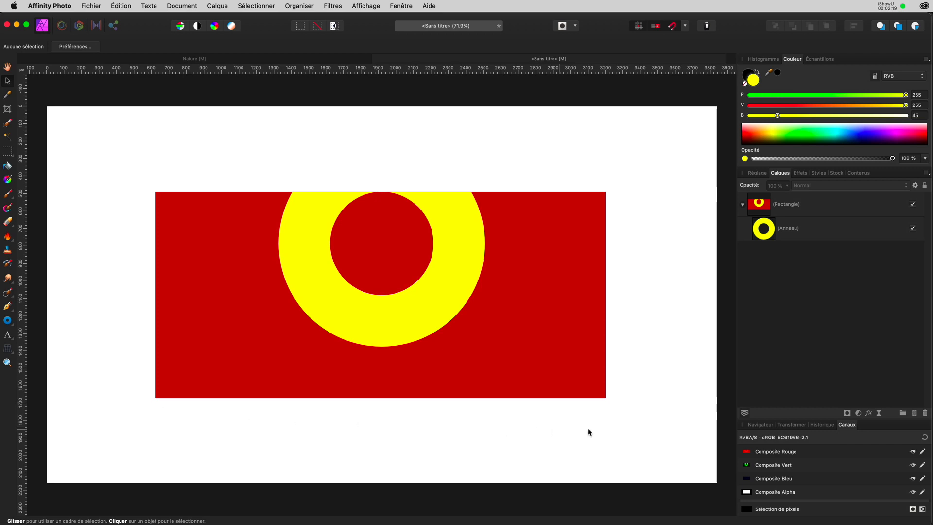
{"action": "left_click", "coordinate": [466, 254]}
{"action": "left_click", "coordinate": [769, 229]}
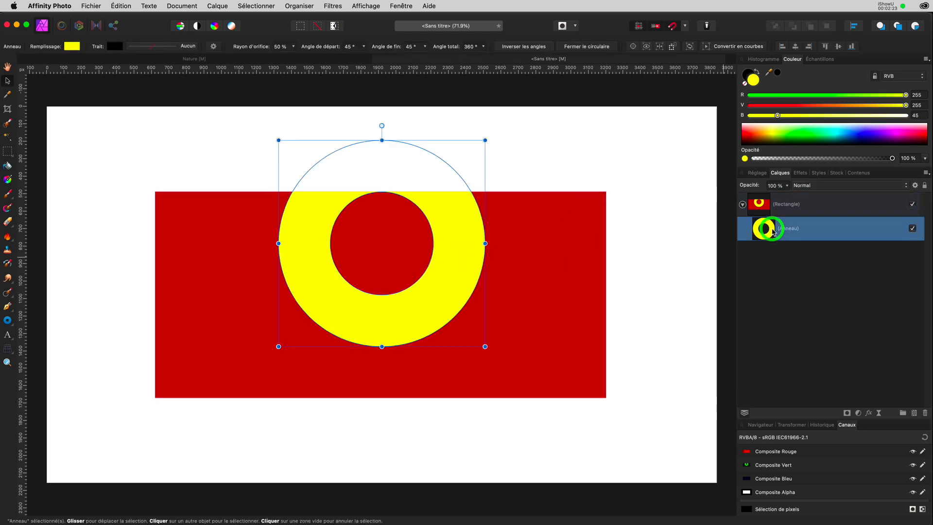
{"action": "left_click_drag", "start_coordinate": [470, 266], "coordinate": [296, 309]}
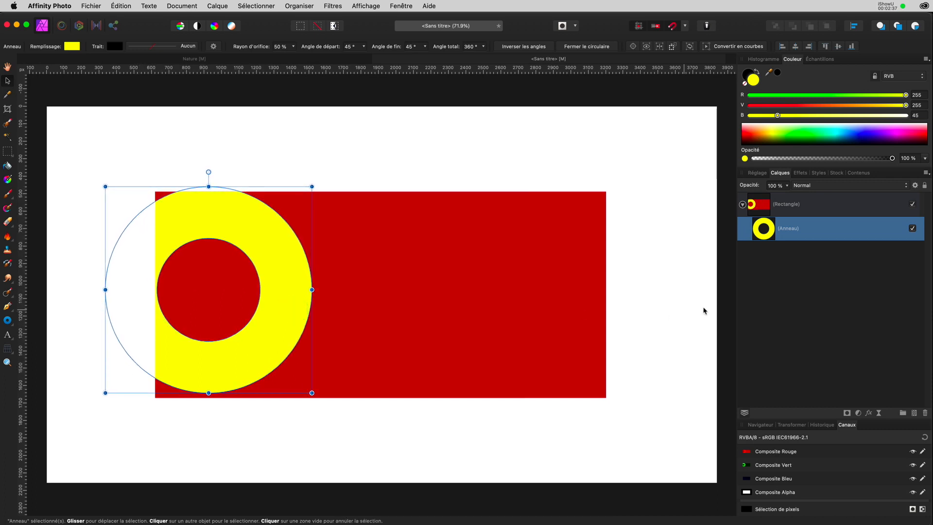
{"action": "left_click", "coordinate": [678, 304]}
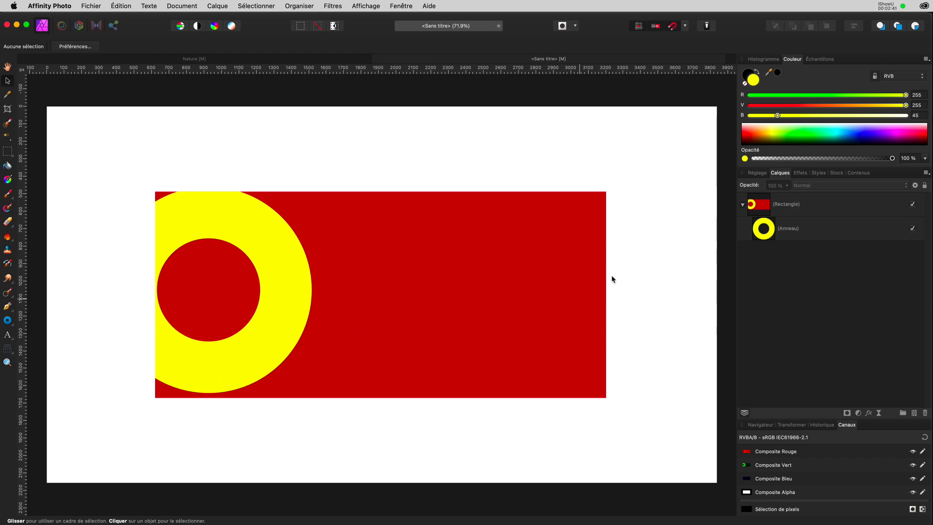
{"action": "left_click", "coordinate": [765, 239]}
{"action": "left_click", "coordinate": [275, 320]}
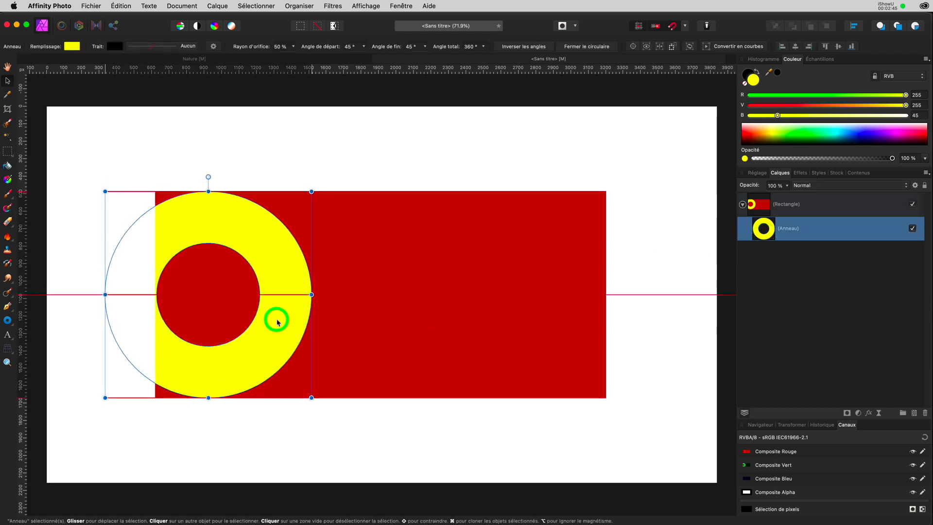
{"action": "left_click", "coordinate": [358, 404]}
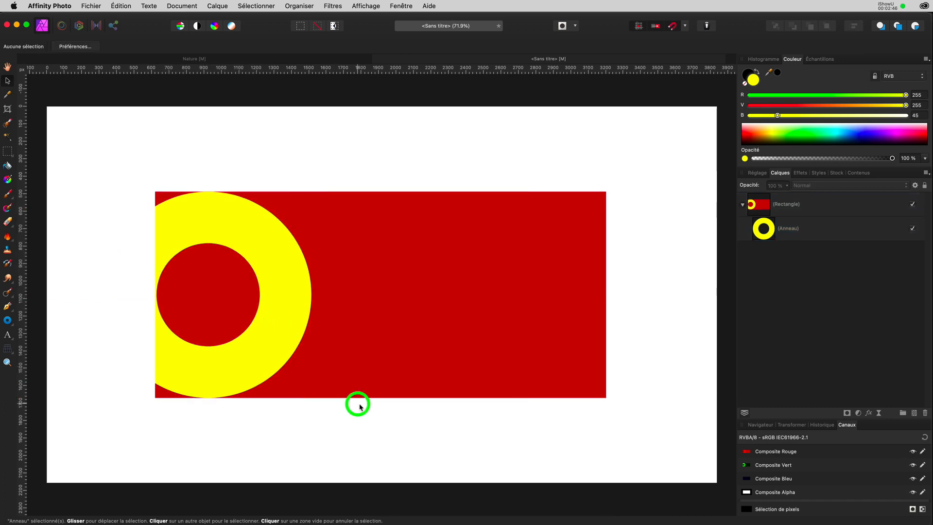
Step: Select the Rectangle parent layer and shift it slightly to the right together with its clipped ring
{"action": "left_click", "coordinate": [768, 208]}
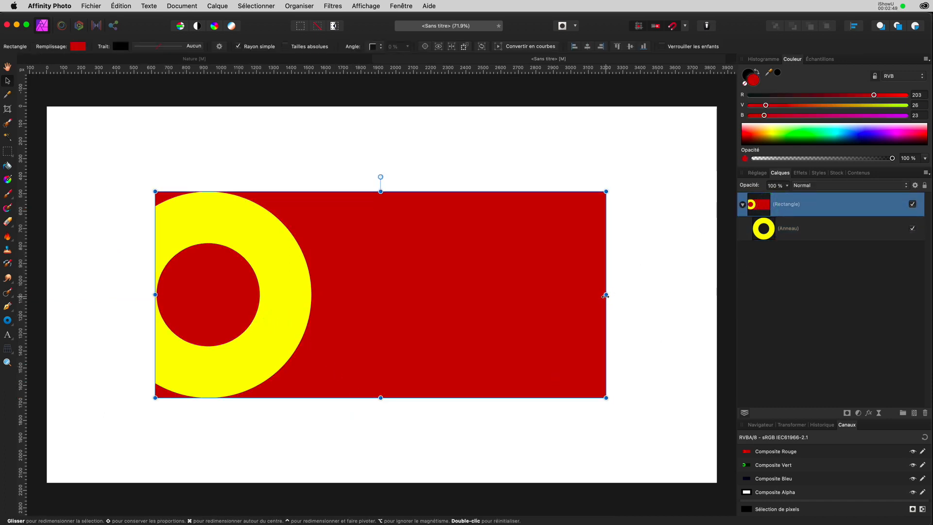
{"action": "mouse_move", "coordinate": [563, 290]}
{"action": "left_mouse_down"}
{"action": "mouse_move", "coordinate": [491, 227]}
{"action": "mouse_move", "coordinate": [483, 277]}
{"action": "mouse_move", "coordinate": [498, 334]}
{"action": "mouse_move", "coordinate": [597, 309]}
{"action": "mouse_move", "coordinate": [554, 238]}
{"action": "mouse_move", "coordinate": [494, 248]}
{"action": "mouse_move", "coordinate": [533, 298]}
{"action": "mouse_move", "coordinate": [567, 300]}
{"action": "left_mouse_up"}
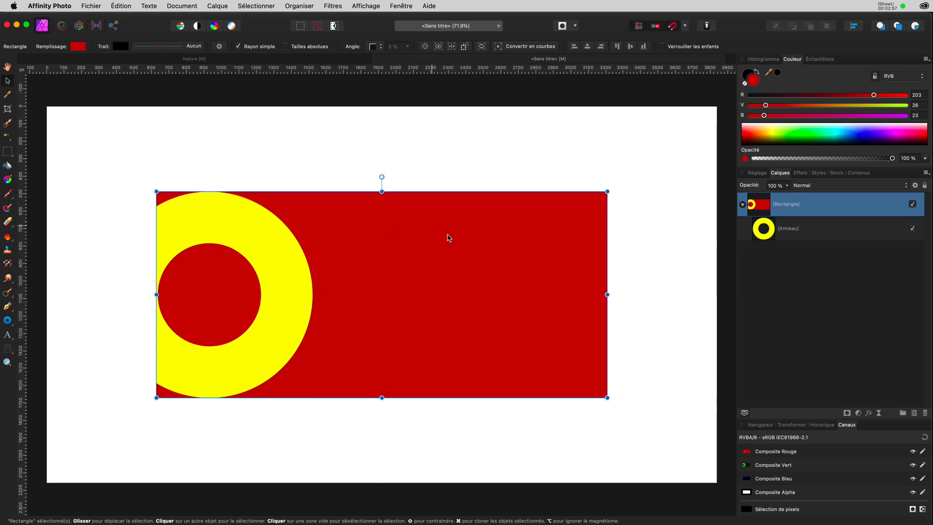
{"action": "mouse_move", "coordinate": [448, 237]}
{"action": "left_mouse_down"}
{"action": "mouse_move", "coordinate": [438, 194]}
{"action": "mouse_move", "coordinate": [463, 239]}
{"action": "left_mouse_up"}
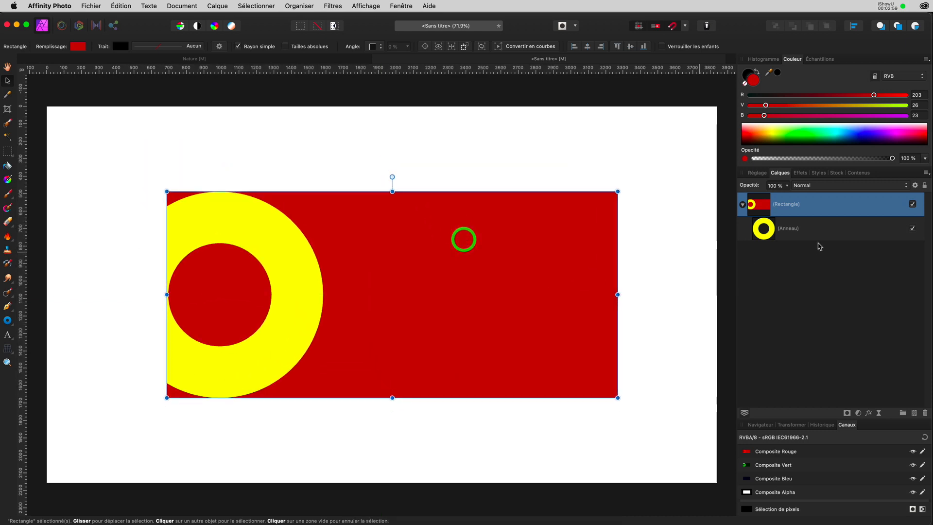
Step: Select the clipped Anneau layer and centre the ring on the red rectangle
{"action": "left_click", "coordinate": [762, 228]}
{"action": "left_click", "coordinate": [301, 284]}
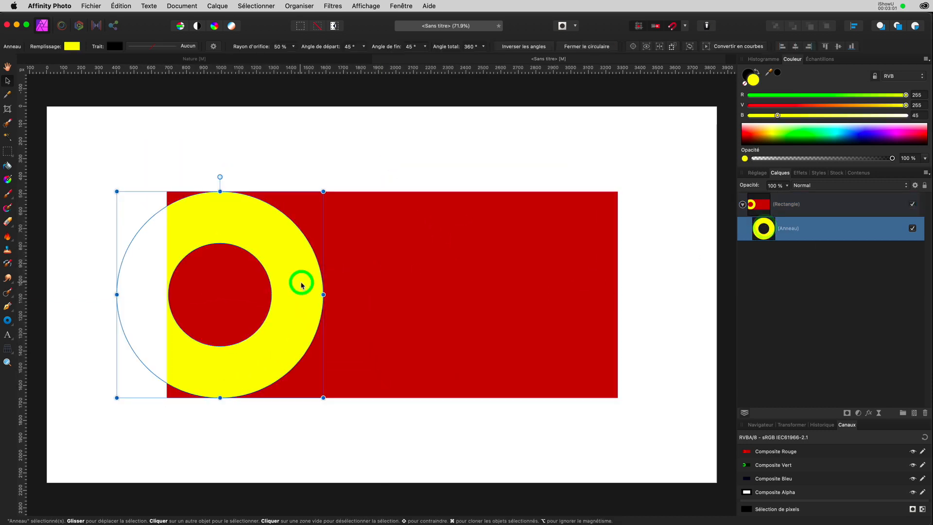
{"action": "left_click_drag", "start_coordinate": [301, 284], "coordinate": [472, 288]}
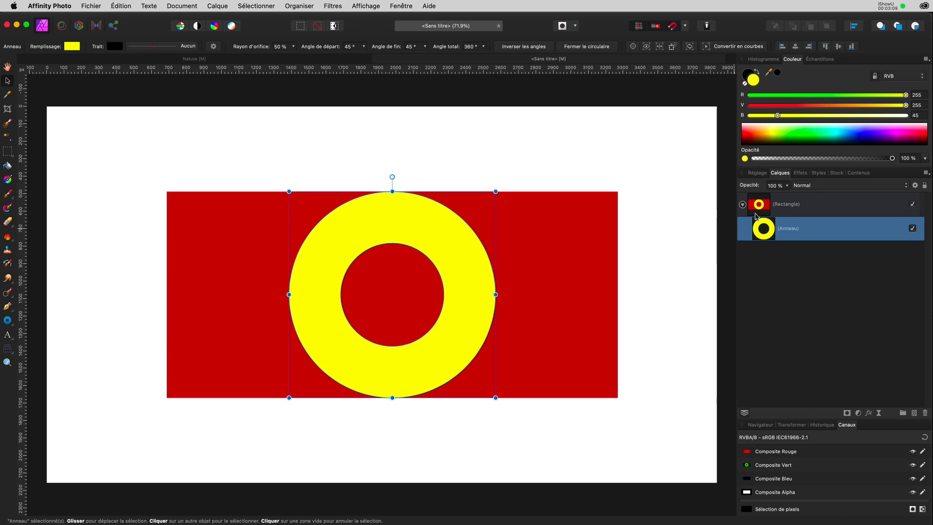
Step: Release the ring from the rectangle as a separate layer above it, and try moving the rectangle on its own
{"action": "left_click_drag", "start_coordinate": [761, 229], "coordinate": [760, 205]}
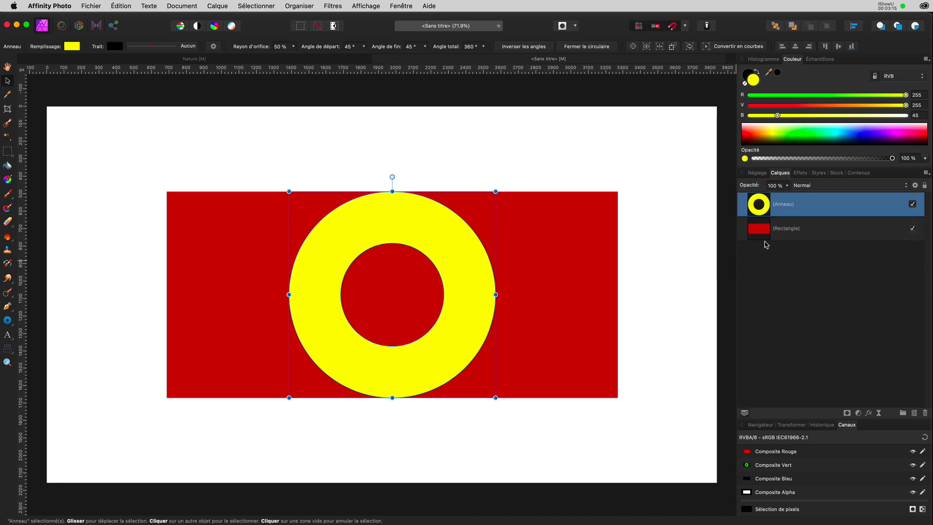
{"action": "left_click", "coordinate": [761, 207]}
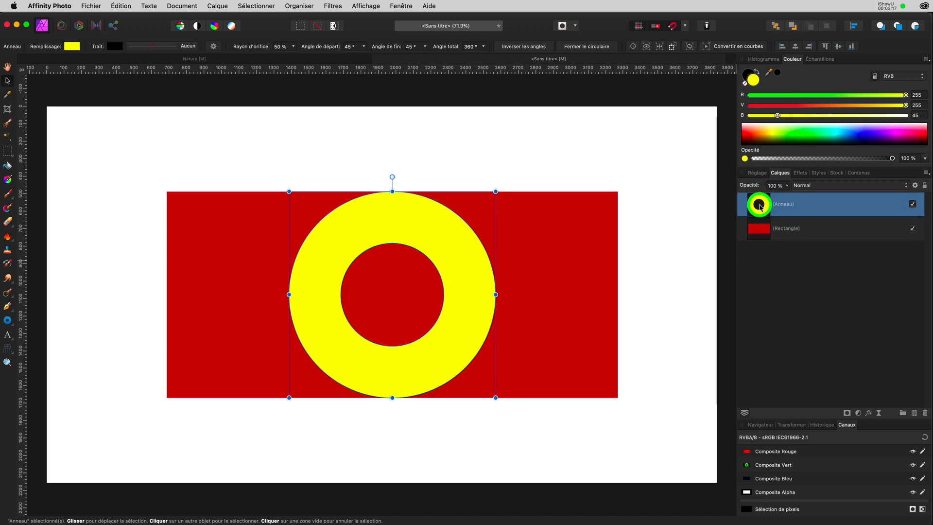
{"action": "left_click_drag", "start_coordinate": [544, 245], "coordinate": [538, 288]}
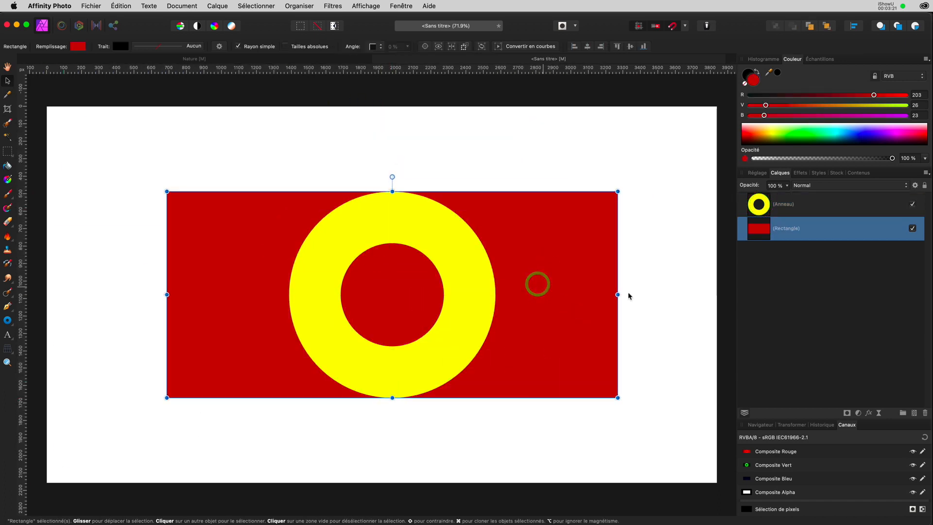
Step: Use the Anneau layer as a mask on the Rectangle layer and reposition the masked shape slightly
{"action": "left_click", "coordinate": [759, 209]}
{"action": "left_click", "coordinate": [759, 210]}
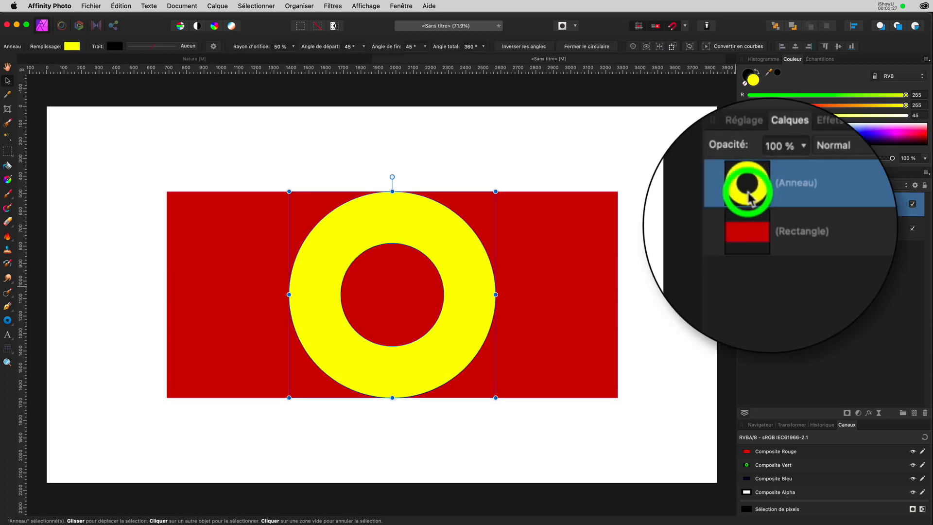
{"action": "left_click_drag", "start_coordinate": [759, 211], "coordinate": [770, 231]}
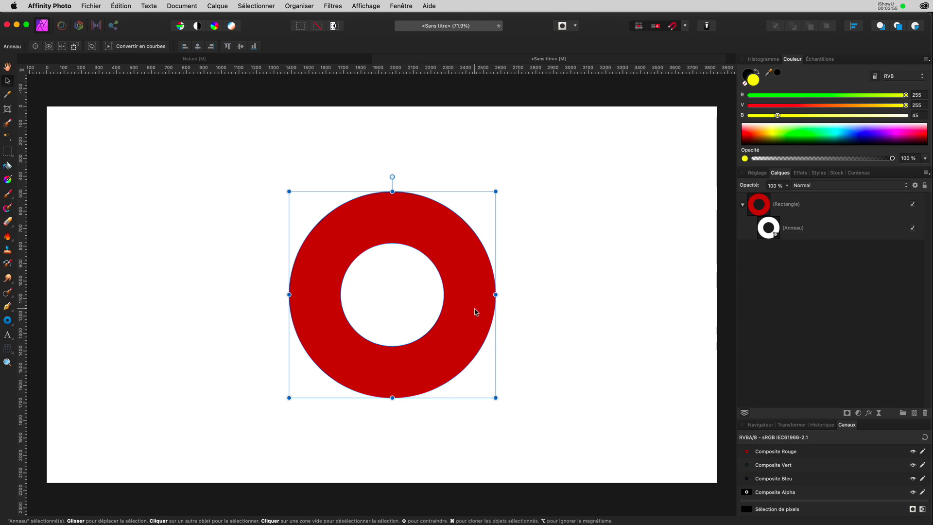
{"action": "mouse_move", "coordinate": [484, 317]}
{"action": "left_mouse_down"}
{"action": "mouse_move", "coordinate": [349, 270]}
{"action": "mouse_move", "coordinate": [501, 317]}
{"action": "mouse_move", "coordinate": [529, 414]}
{"action": "mouse_move", "coordinate": [680, 400]}
{"action": "mouse_move", "coordinate": [533, 312]}
{"action": "mouse_move", "coordinate": [492, 304]}
{"action": "mouse_move", "coordinate": [524, 212]}
{"action": "mouse_move", "coordinate": [296, 306]}
{"action": "mouse_move", "coordinate": [712, 467]}
{"action": "mouse_move", "coordinate": [719, 144]}
{"action": "mouse_move", "coordinate": [325, 287]}
{"action": "mouse_move", "coordinate": [527, 281]}
{"action": "mouse_move", "coordinate": [481, 302]}
{"action": "mouse_move", "coordinate": [462, 298]}
{"action": "mouse_move", "coordinate": [474, 307]}
{"action": "left_mouse_up"}
Step: Convert the ring from a mask back to a shape clipped inside the rectangle, and shift the artwork to the left
{"action": "left_click", "coordinate": [759, 204]}
{"action": "left_click_drag", "start_coordinate": [762, 228], "coordinate": [805, 219]}
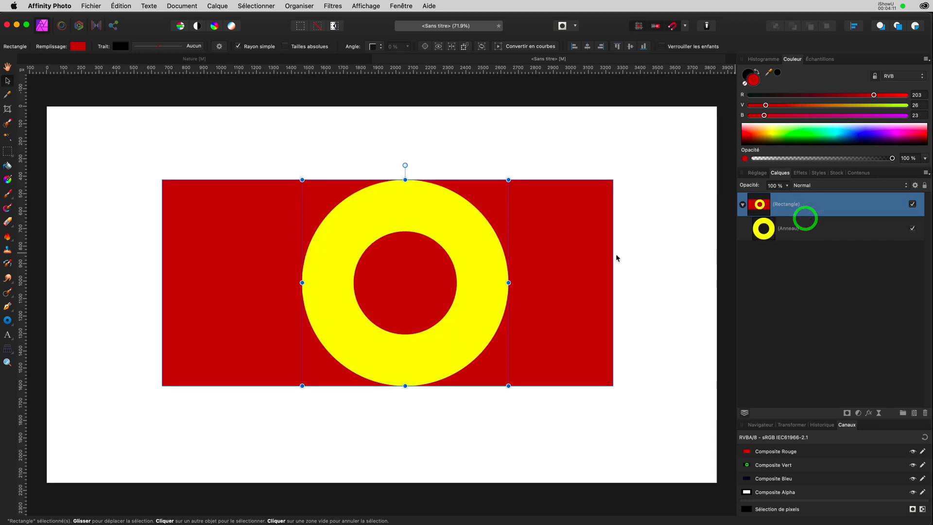
{"action": "left_click", "coordinate": [469, 270]}
{"action": "left_click_drag", "start_coordinate": [469, 270], "coordinate": [353, 289]}
{"action": "left_click", "coordinate": [770, 238]}
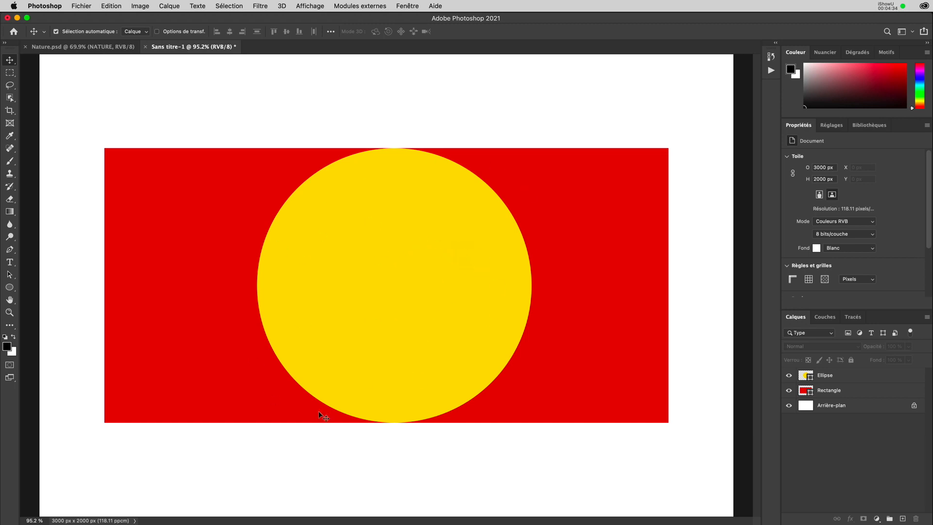
Step: In Photoshop, centre the yellow ellipse on the red rectangle and create a clipping mask from the Ellipse layer
{"action": "left_click_drag", "start_coordinate": [442, 294], "coordinate": [447, 294]}
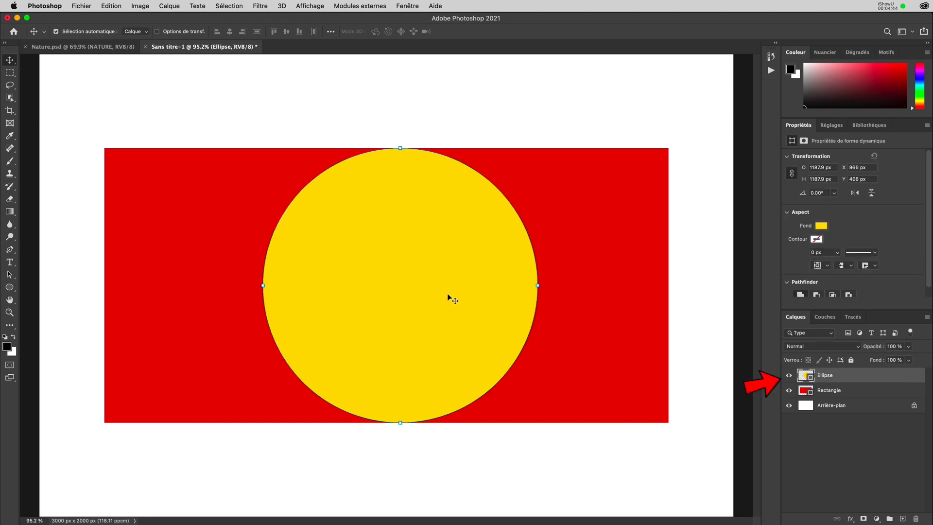
{"action": "mouse_move", "coordinate": [431, 260]}
{"action": "left_mouse_down"}
{"action": "mouse_move", "coordinate": [327, 225]}
{"action": "mouse_move", "coordinate": [192, 262]}
{"action": "mouse_move", "coordinate": [276, 367]}
{"action": "mouse_move", "coordinate": [608, 380]}
{"action": "mouse_move", "coordinate": [529, 215]}
{"action": "mouse_move", "coordinate": [417, 281]}
{"action": "mouse_move", "coordinate": [408, 261]}
{"action": "mouse_move", "coordinate": [420, 265]}
{"action": "left_mouse_up"}
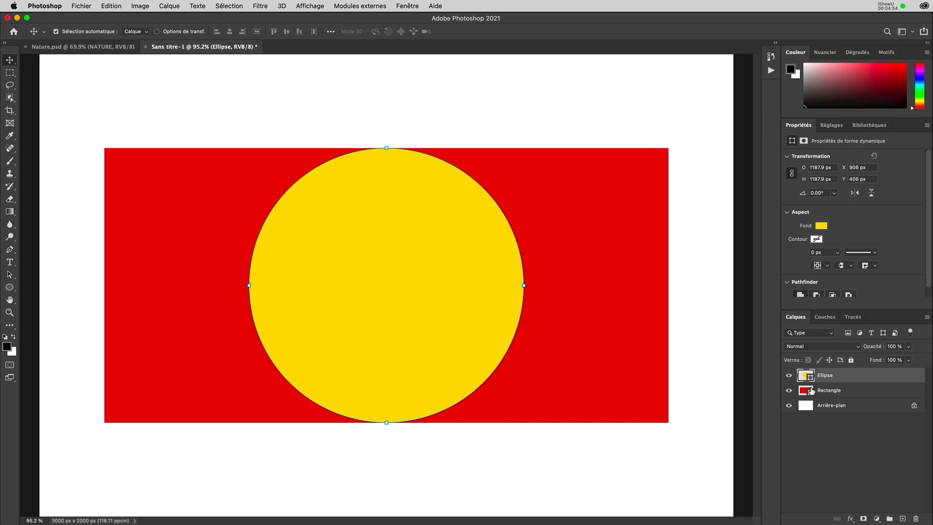
{"action": "right_click", "coordinate": [865, 378]}
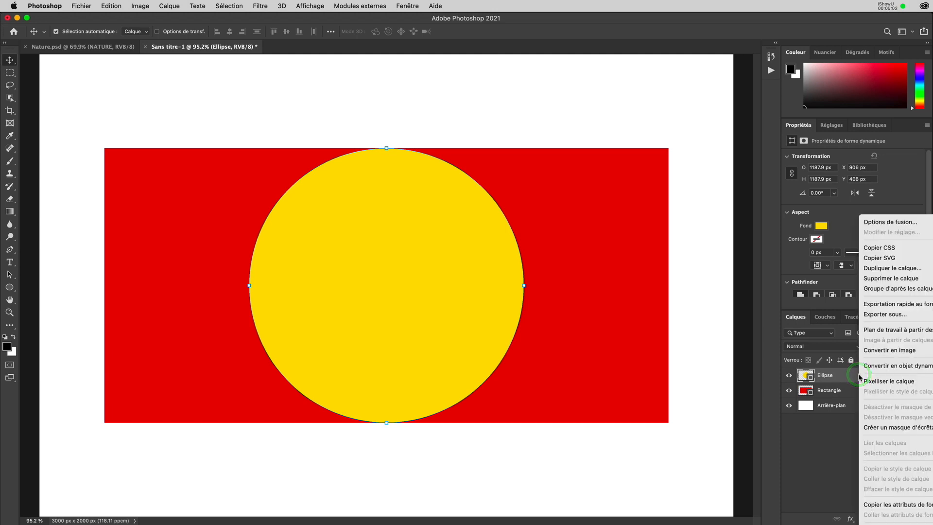
{"action": "left_click", "coordinate": [874, 431]}
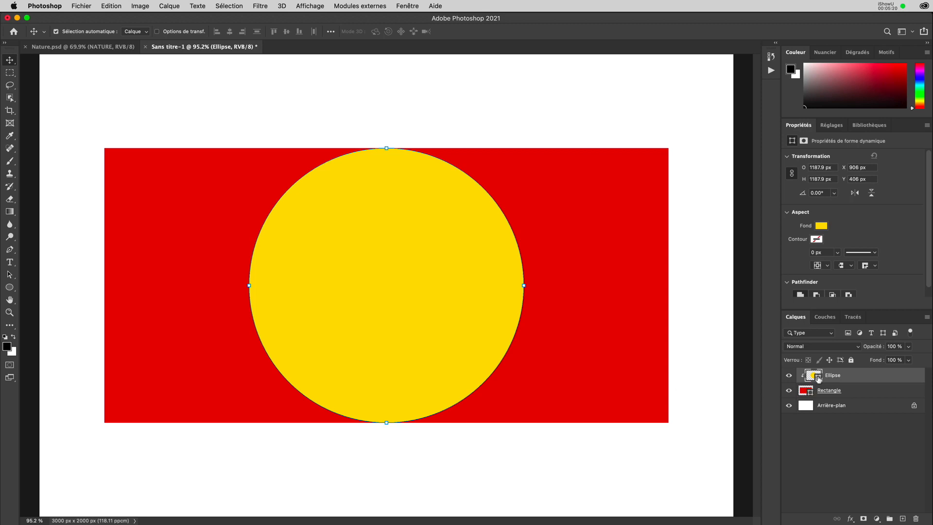
Step: Move the clipped ellipse past the rectangle's upper-left corner, then past its lower-right corner, and back to its centre
{"action": "left_click_drag", "start_coordinate": [447, 335], "coordinate": [243, 285]}
{"action": "left_click", "coordinate": [316, 478]}
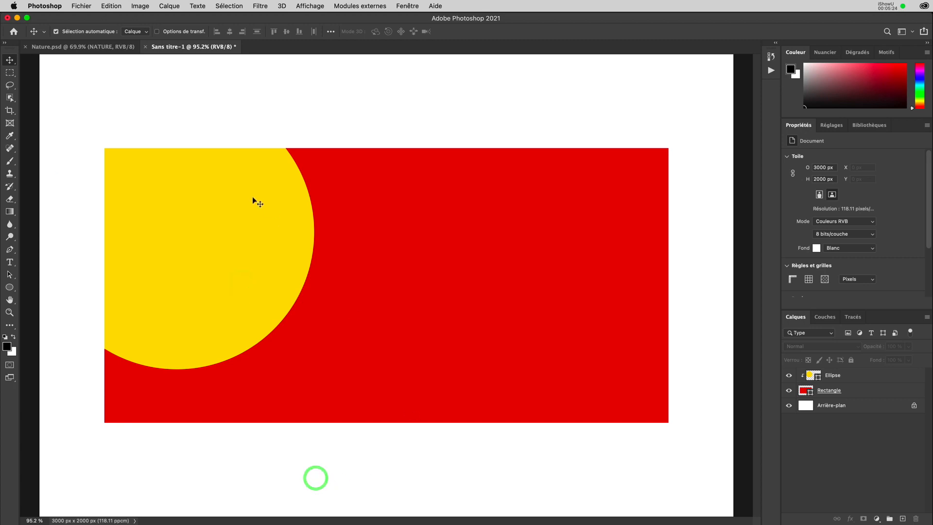
{"action": "left_click_drag", "start_coordinate": [200, 284], "coordinate": [662, 439]}
{"action": "left_click_drag", "start_coordinate": [616, 376], "coordinate": [388, 326]}
Step: Move the Rectangle and Ellipse layers down together to about Y 454 px and group them
{"action": "left_click", "coordinate": [802, 392]}
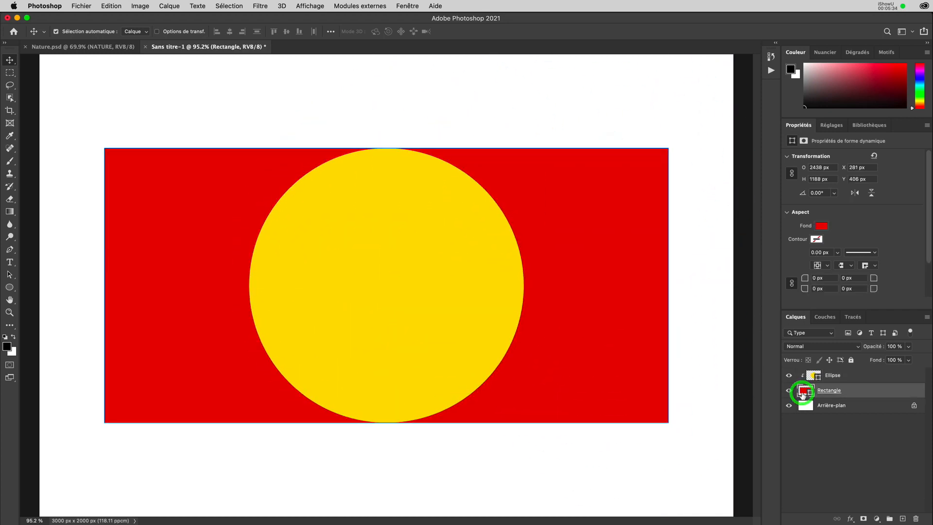
{"action": "mouse_move", "coordinate": [624, 377]}
{"action": "left_mouse_down"}
{"action": "mouse_move", "coordinate": [617, 257]}
{"action": "mouse_move", "coordinate": [545, 368]}
{"action": "mouse_move", "coordinate": [625, 374]}
{"action": "mouse_move", "coordinate": [626, 383]}
{"action": "left_mouse_up"}
{"action": "left_click", "coordinate": [832, 375], "text": "shift"}
{"action": "mouse_move", "coordinate": [545, 345]}
{"action": "left_mouse_down"}
{"action": "mouse_move", "coordinate": [537, 271]}
{"action": "mouse_move", "coordinate": [537, 371]}
{"action": "mouse_move", "coordinate": [552, 359]}
{"action": "left_mouse_up"}
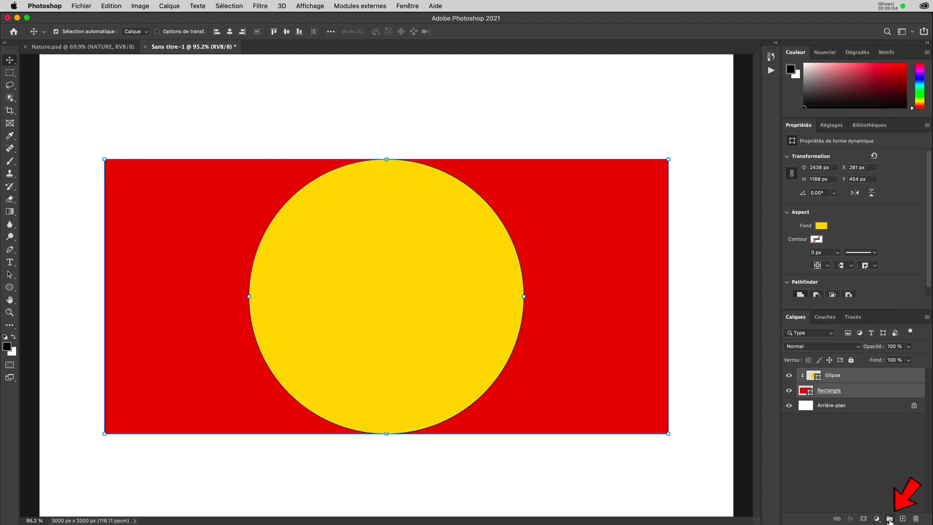
{"action": "left_click", "coordinate": [889, 519]}
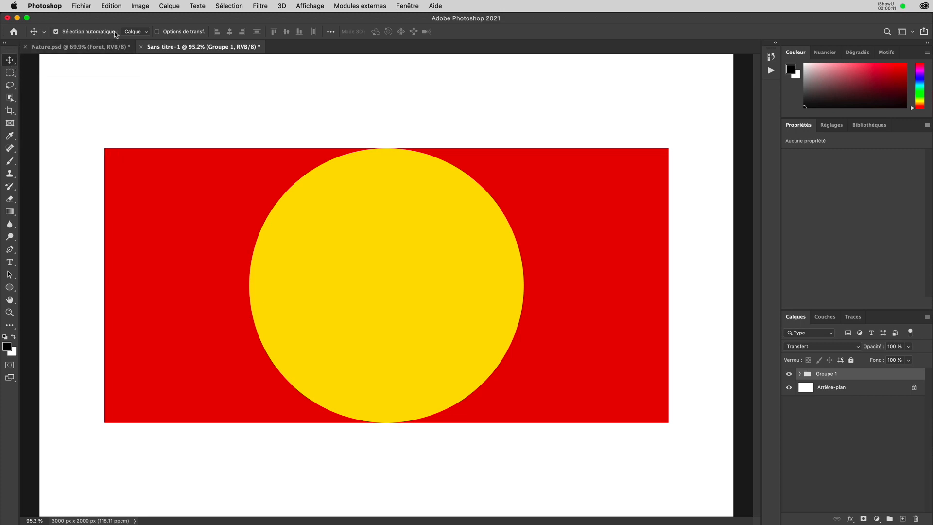
Step: Set the Move tool's automatic selection to groups and move the whole group up and to the left
{"action": "left_click", "coordinate": [147, 33]}
{"action": "left_click", "coordinate": [143, 24]}
{"action": "left_click_drag", "start_coordinate": [568, 313], "coordinate": [508, 297]}
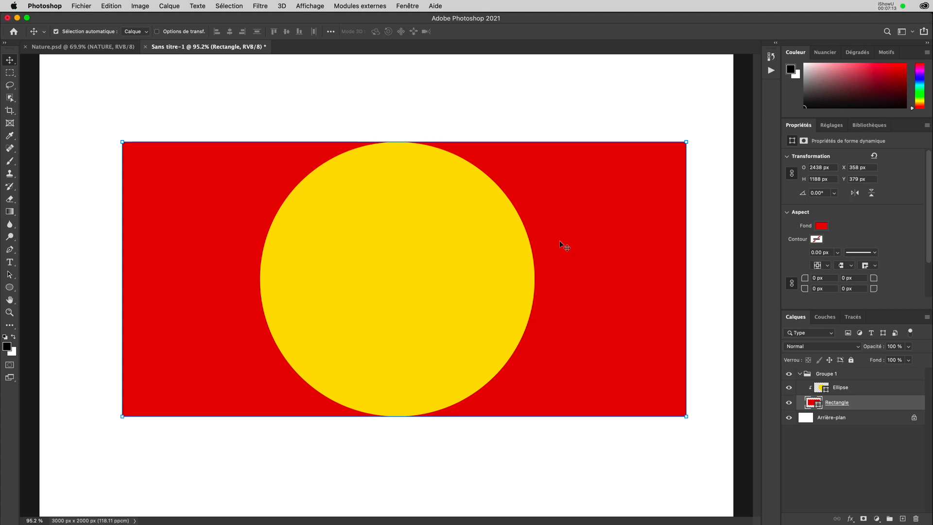
Step: Switch to Nature.psd, move the NATURE text up behind the forest image to about Y 741 px, and select the Foret layer
{"action": "left_click", "coordinate": [104, 47]}
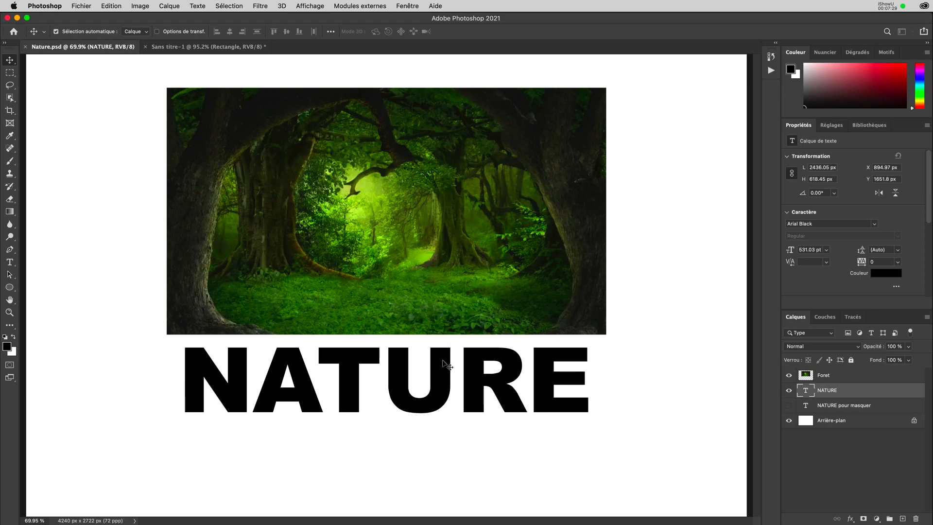
{"action": "left_click_drag", "start_coordinate": [443, 362], "coordinate": [441, 207]}
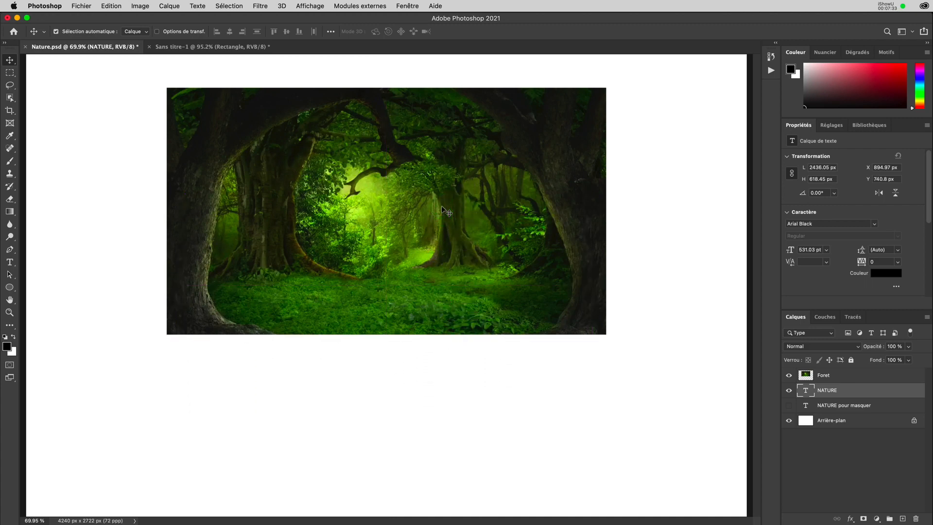
{"action": "left_click", "coordinate": [804, 376]}
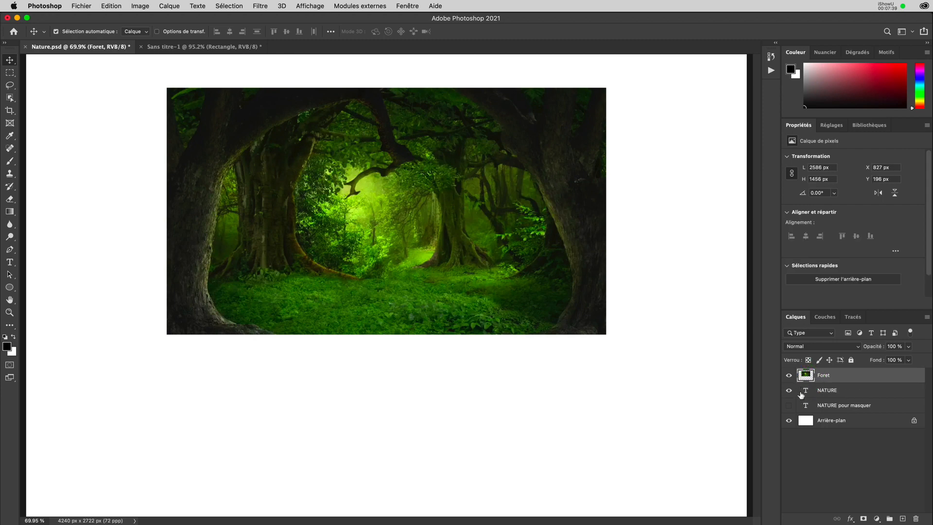
Step: Clip the Foret layer to the NATURE text with a clipping mask and shift the forest image slightly down and right inside the letters
{"action": "right_click", "coordinate": [830, 377]}
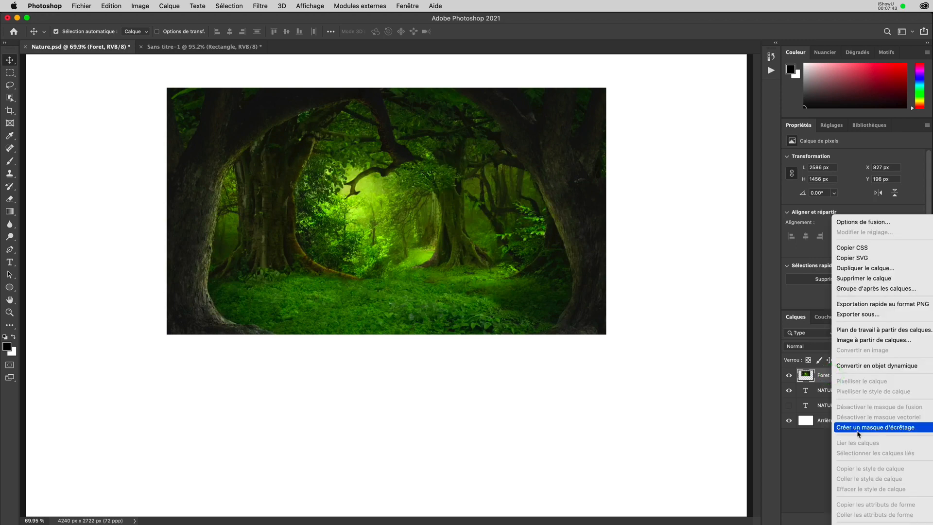
{"action": "left_click", "coordinate": [858, 430]}
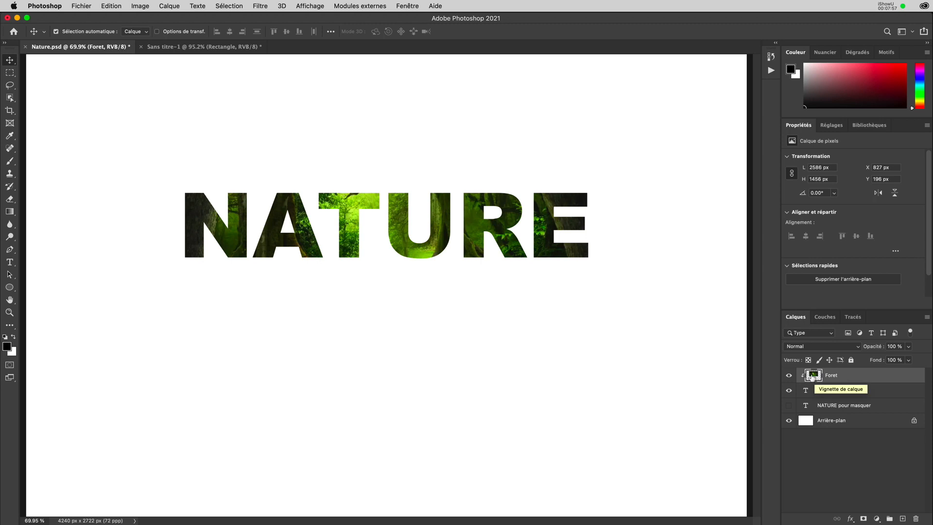
{"action": "left_click", "coordinate": [811, 375]}
{"action": "left_click_drag", "start_coordinate": [514, 259], "coordinate": [524, 279]}
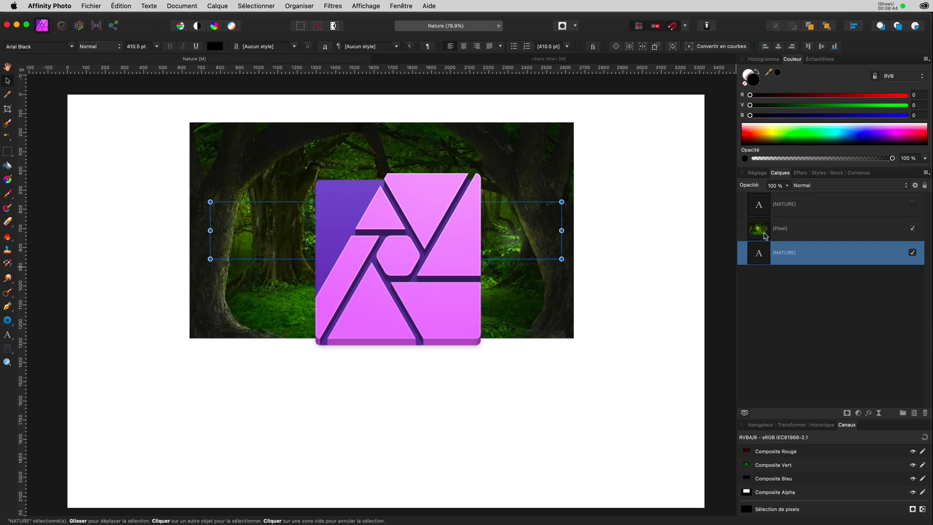
Step: Switch to Affinity Photo, clip the forest Pixel layer inside the visible NATURE text layer, reposition it slightly higher behind the letters, and deselect it
{"action": "left_click", "coordinate": [760, 231]}
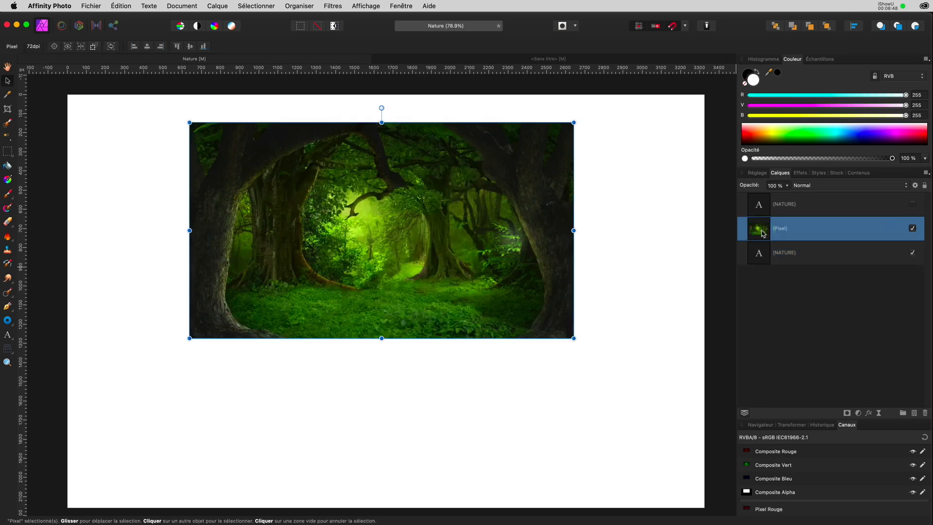
{"action": "left_click_drag", "start_coordinate": [760, 233], "coordinate": [811, 265]}
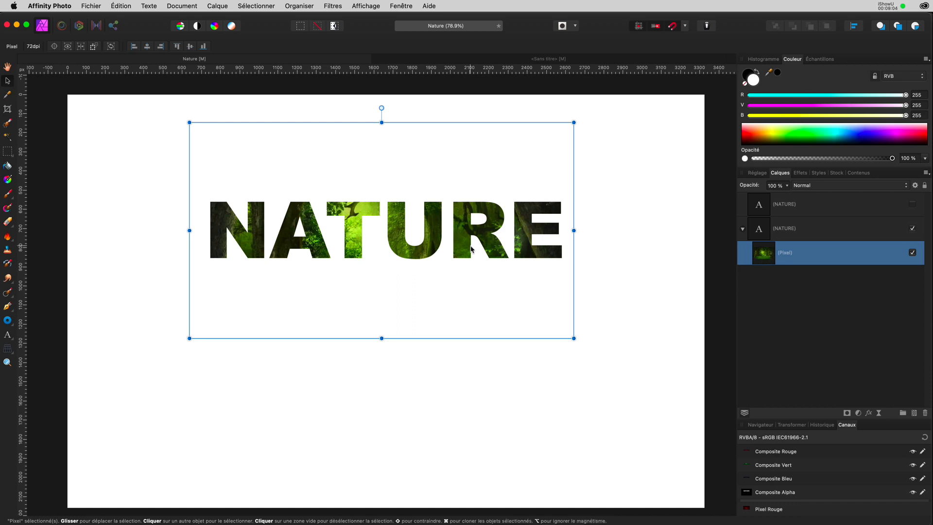
{"action": "left_click_drag", "start_coordinate": [474, 287], "coordinate": [494, 325]}
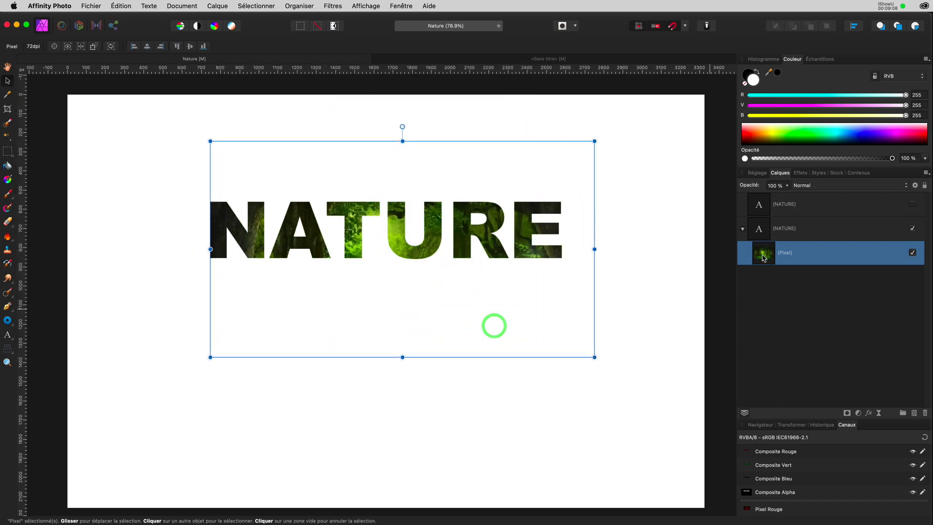
{"action": "left_click_drag", "start_coordinate": [558, 310], "coordinate": [547, 276]}
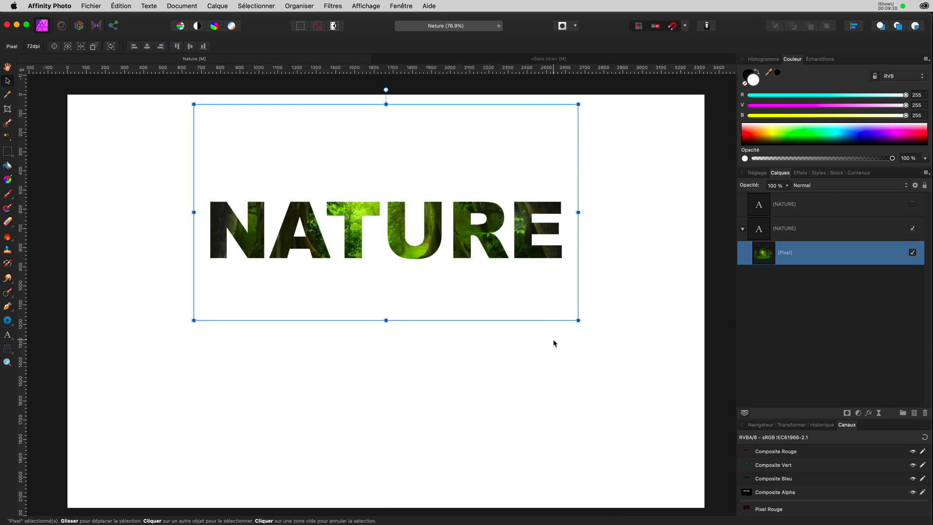
{"action": "left_click", "coordinate": [572, 345]}
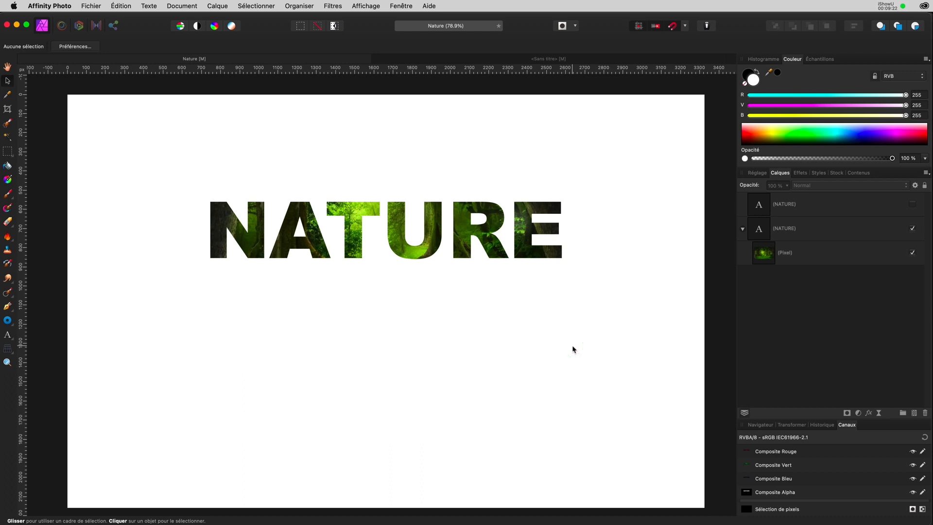